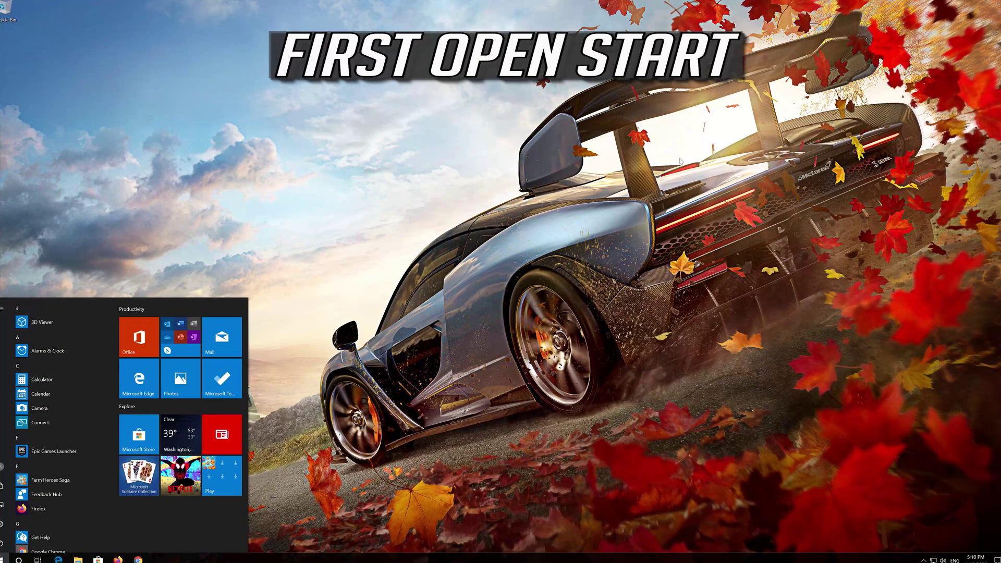
Step: Launch Windows Settings from the Start menu's left rail
{"action": "mouse_move", "coordinate": [2, 524]}
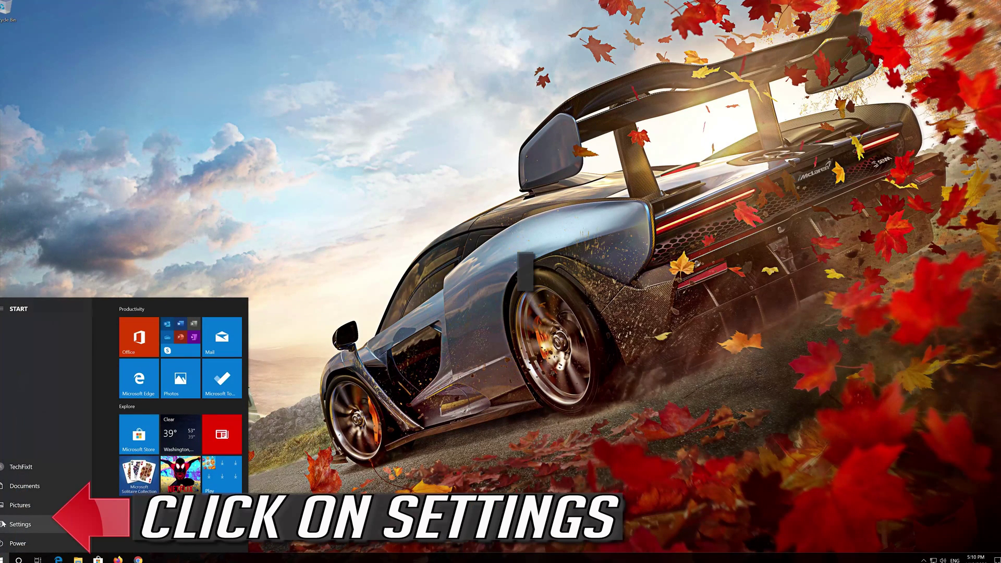
{"action": "left_click", "coordinate": [24, 525]}
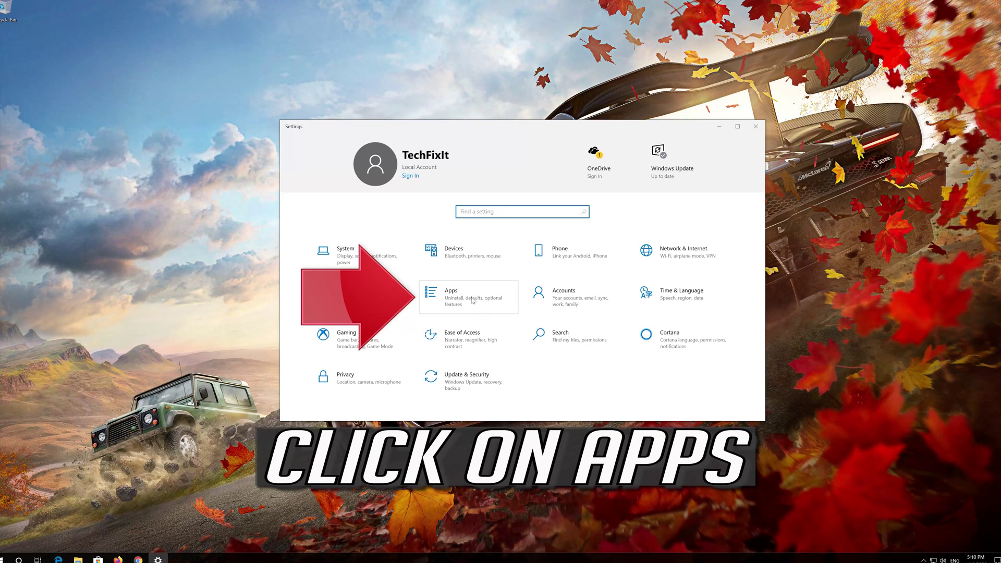
Step: Go to Apps > Apps & features and expand the Microsoft Store entry in the list
{"action": "left_click", "coordinate": [486, 300]}
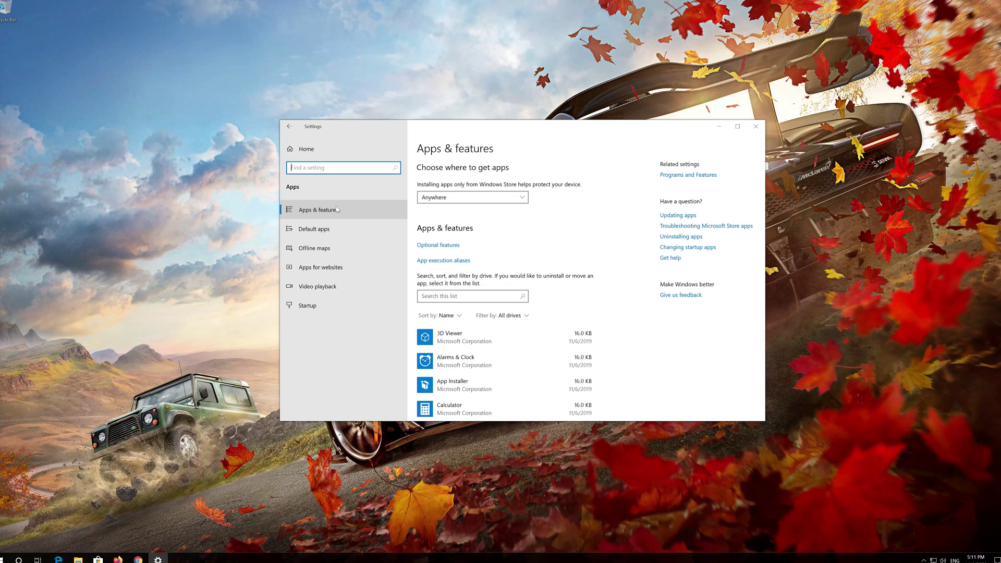
{"action": "left_click", "coordinate": [337, 210]}
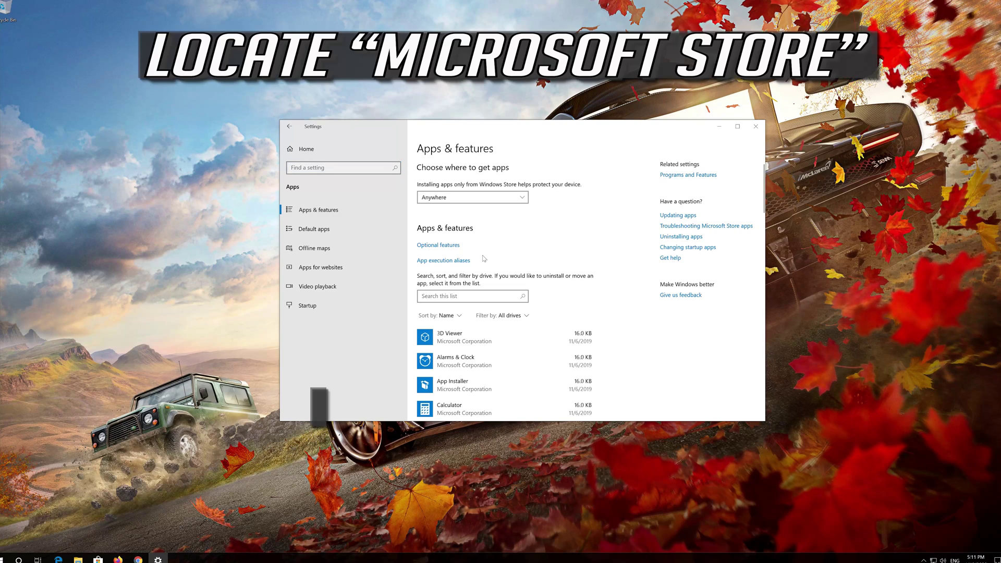
{"action": "scroll", "coordinate": [484, 258], "scroll_direction": "down", "scroll_amount": 10}
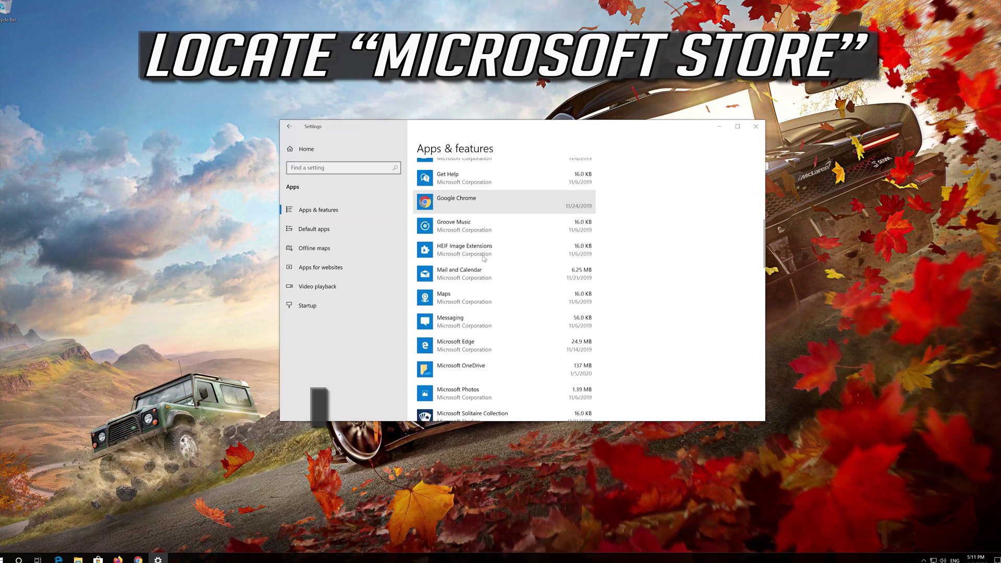
{"action": "scroll", "coordinate": [484, 258], "scroll_direction": "down", "scroll_amount": 3}
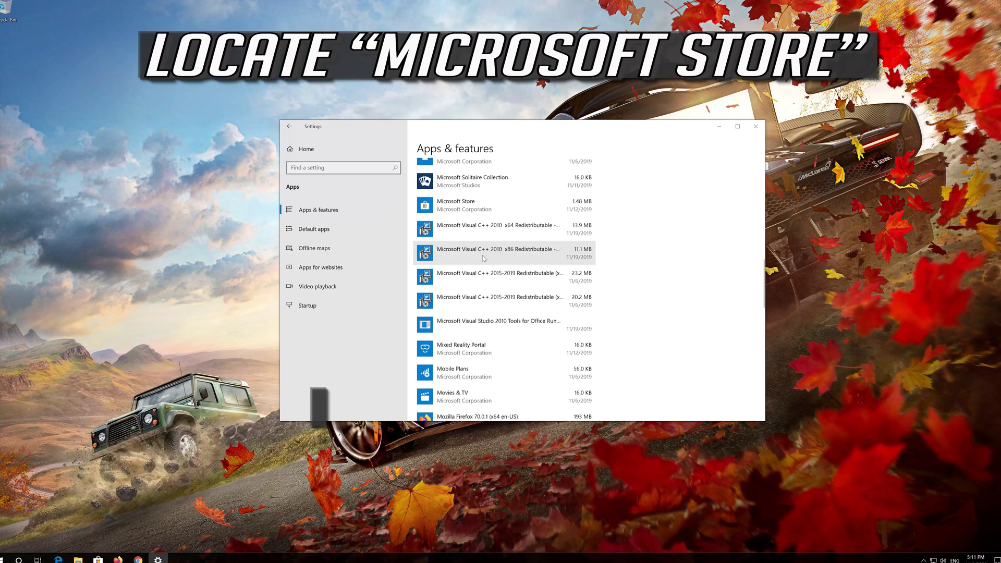
{"action": "scroll", "coordinate": [484, 258], "scroll_direction": "up", "scroll_amount": 1}
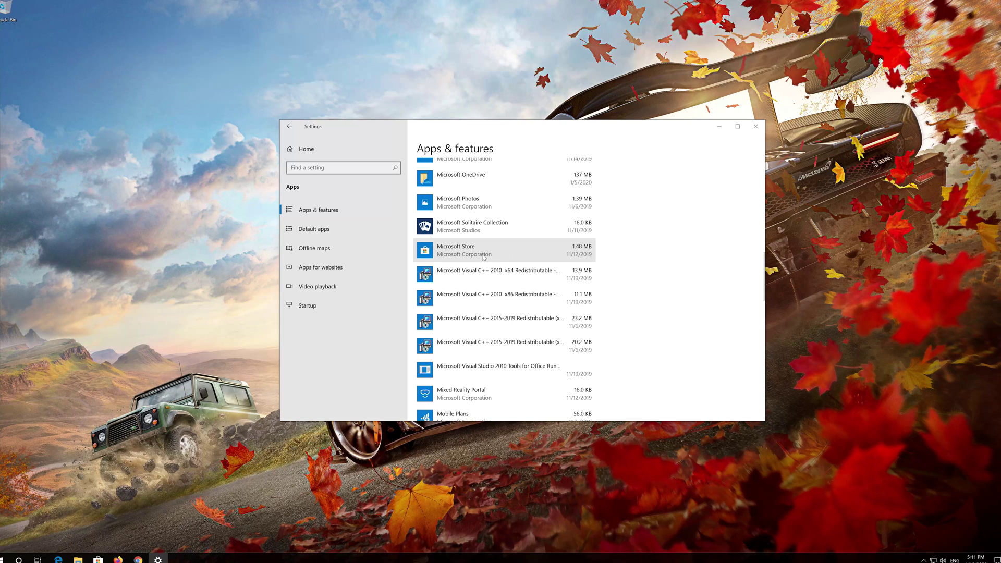
{"action": "left_click", "coordinate": [485, 257]}
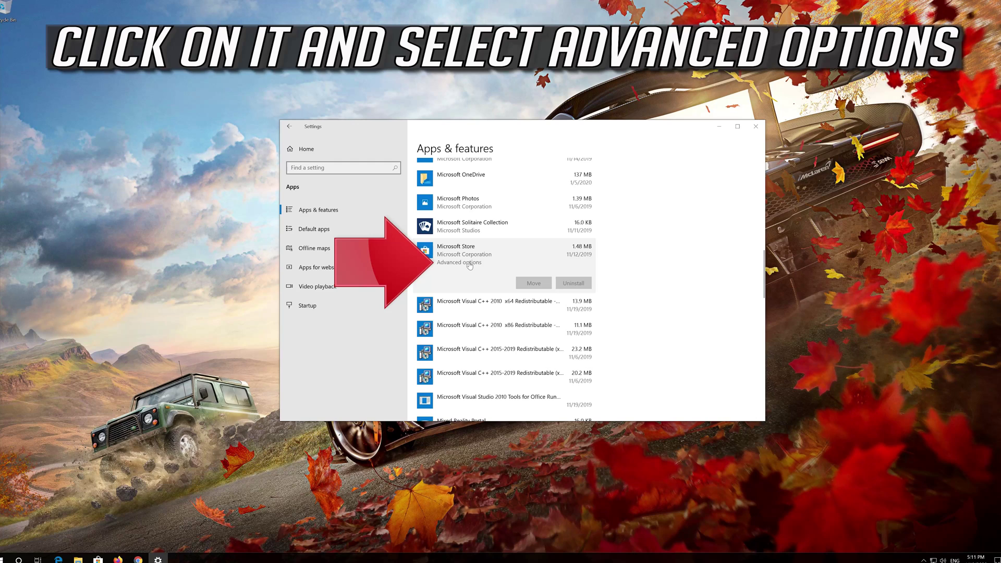
Step: Reset Microsoft Store from its Advanced options, confirming deletion of its app data
{"action": "left_click", "coordinate": [470, 263]}
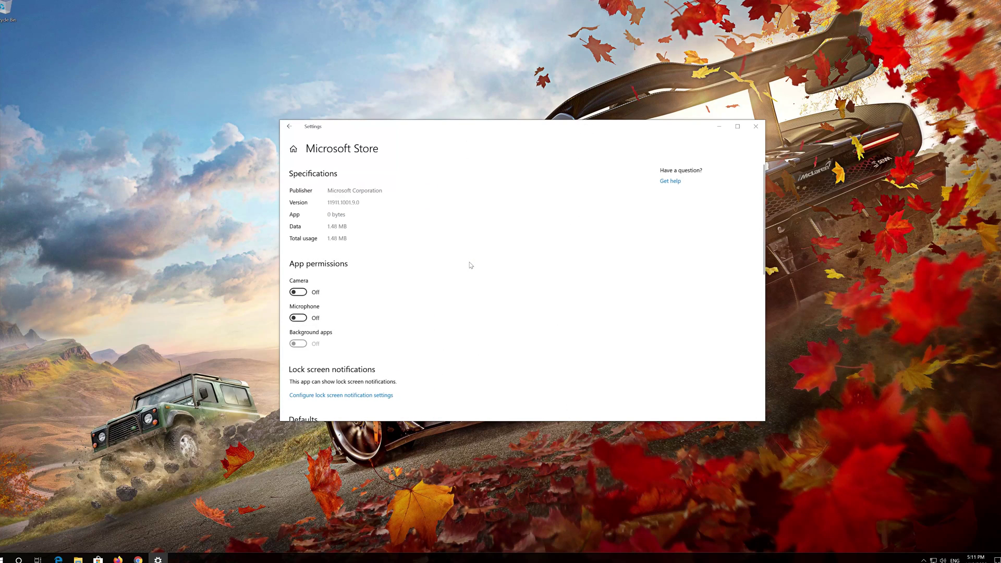
{"action": "scroll", "coordinate": [391, 284], "scroll_direction": "down", "scroll_amount": 3}
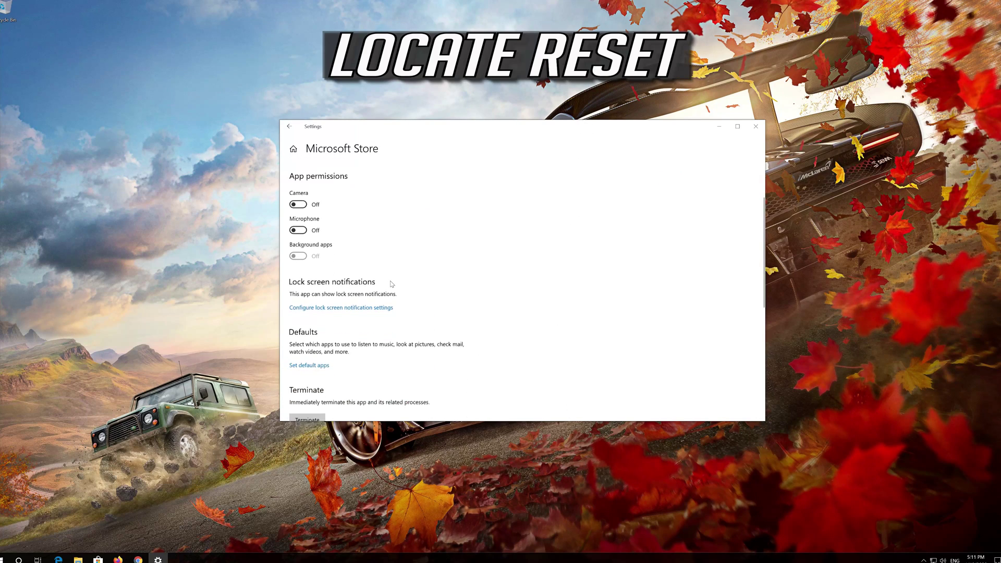
{"action": "scroll", "coordinate": [392, 283], "scroll_direction": "down", "scroll_amount": 2}
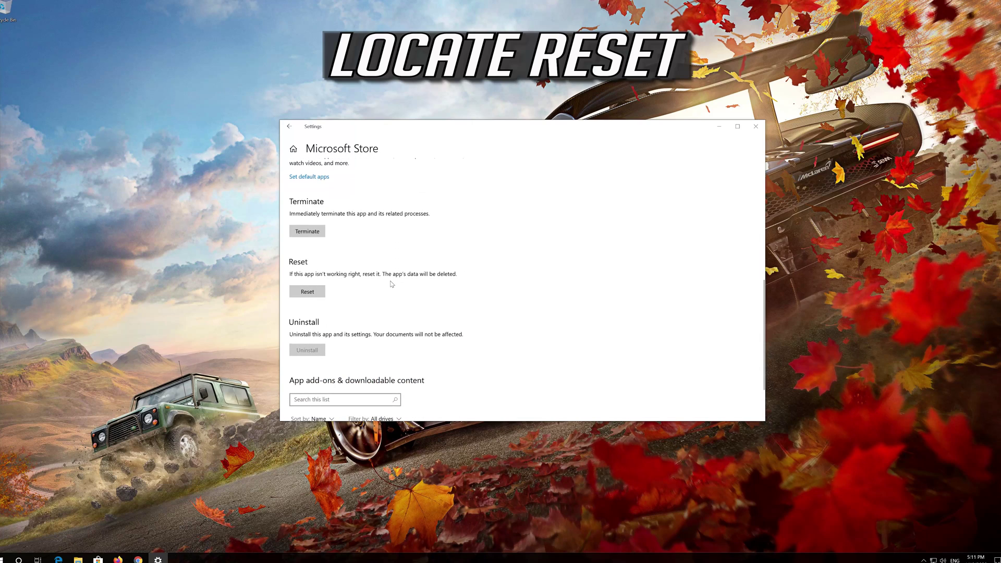
{"action": "left_click", "coordinate": [308, 293]}
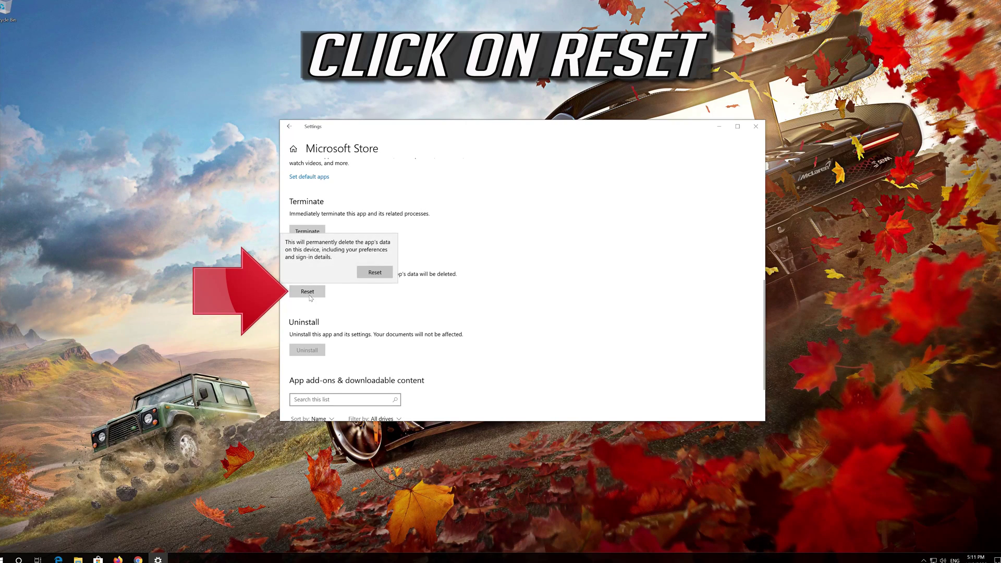
{"action": "left_click", "coordinate": [364, 276]}
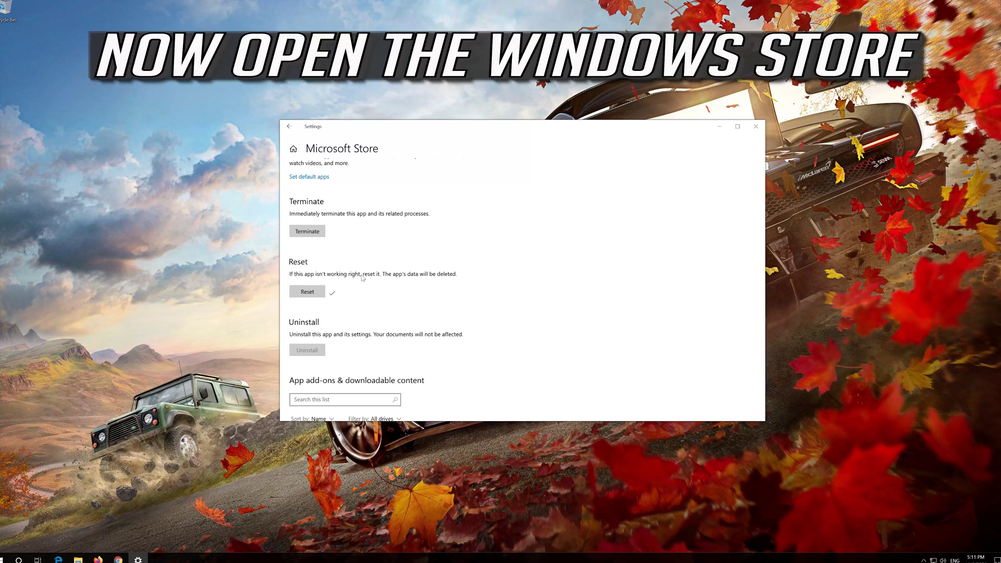
Step: Close Settings, launch Microsoft Store from Start and move its window to the screen centre
{"action": "left_click", "coordinate": [756, 126]}
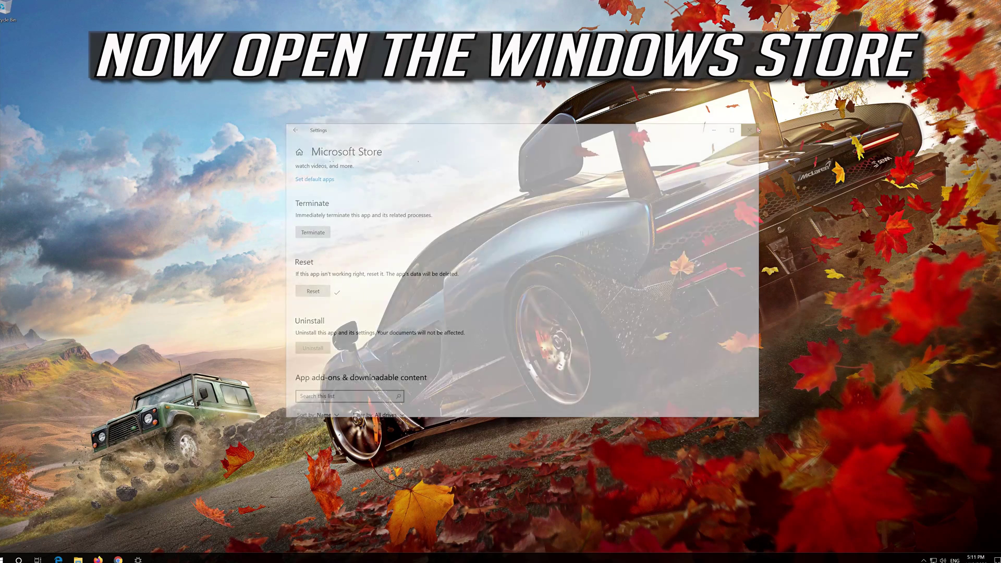
{"action": "left_click", "coordinate": [5, 558]}
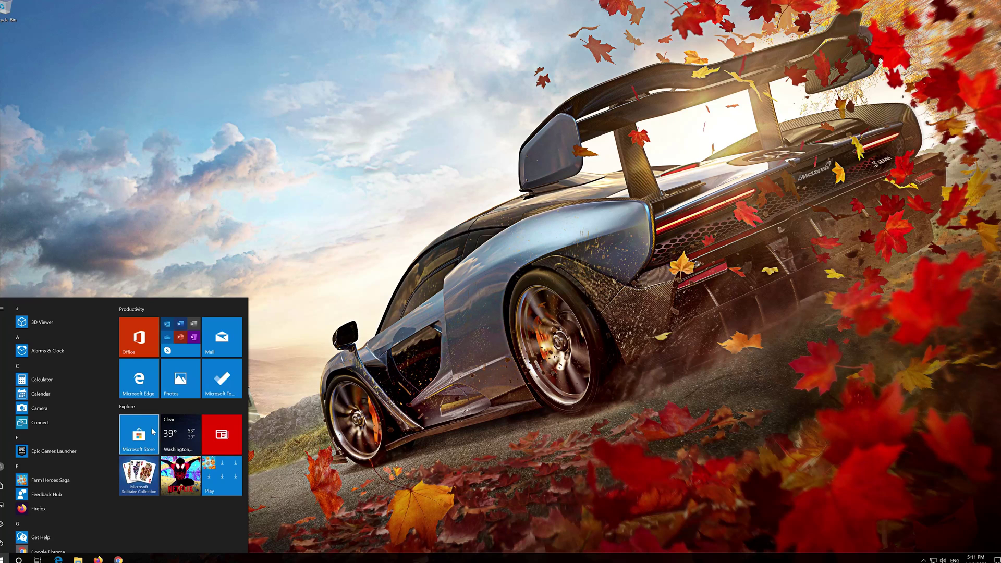
{"action": "left_click", "coordinate": [138, 433]}
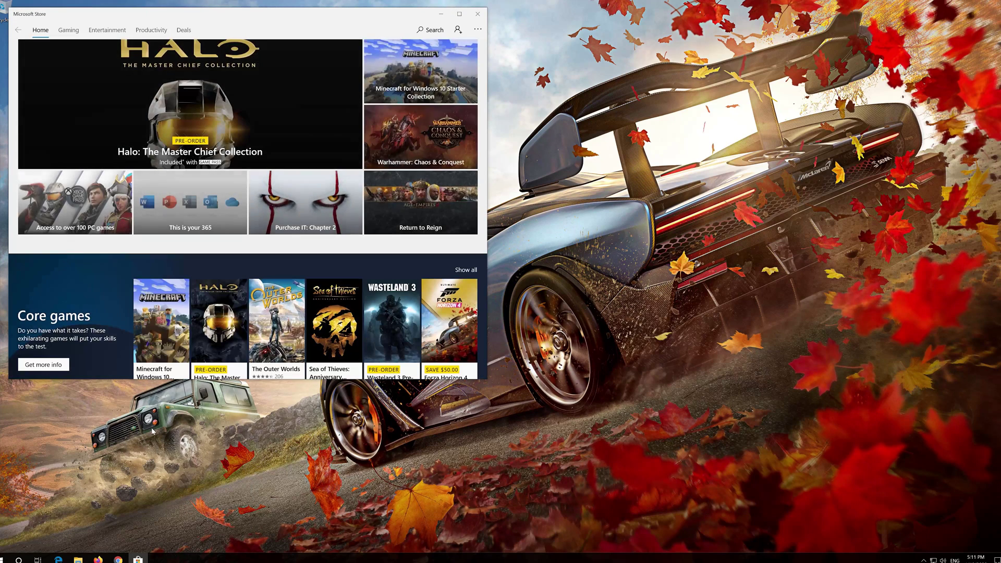
{"action": "left_click_drag", "start_coordinate": [320, 10], "coordinate": [596, 45]}
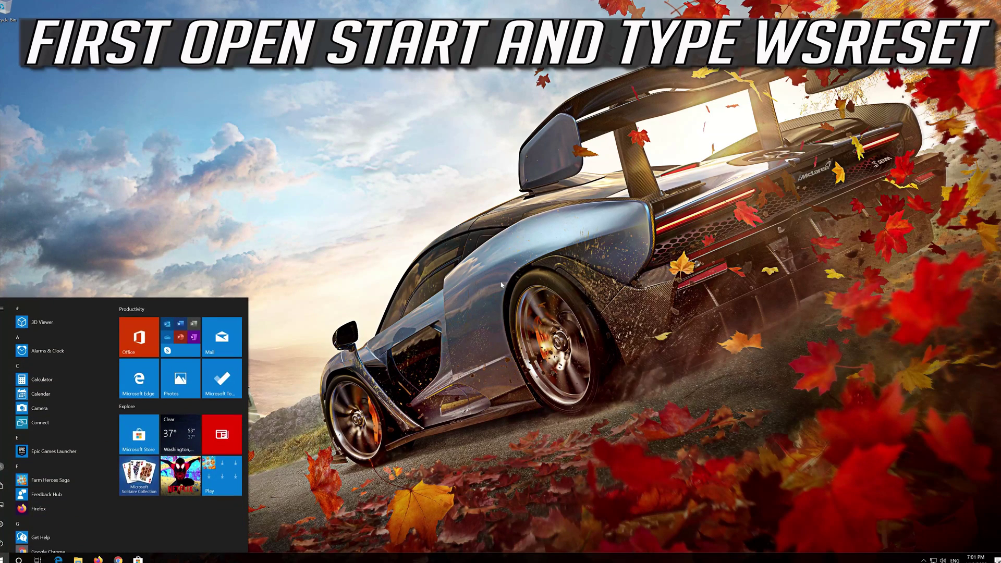
Step: Run the wsreset command from Start search to clear the Store cache
{"action": "type", "text": "wsreset"}
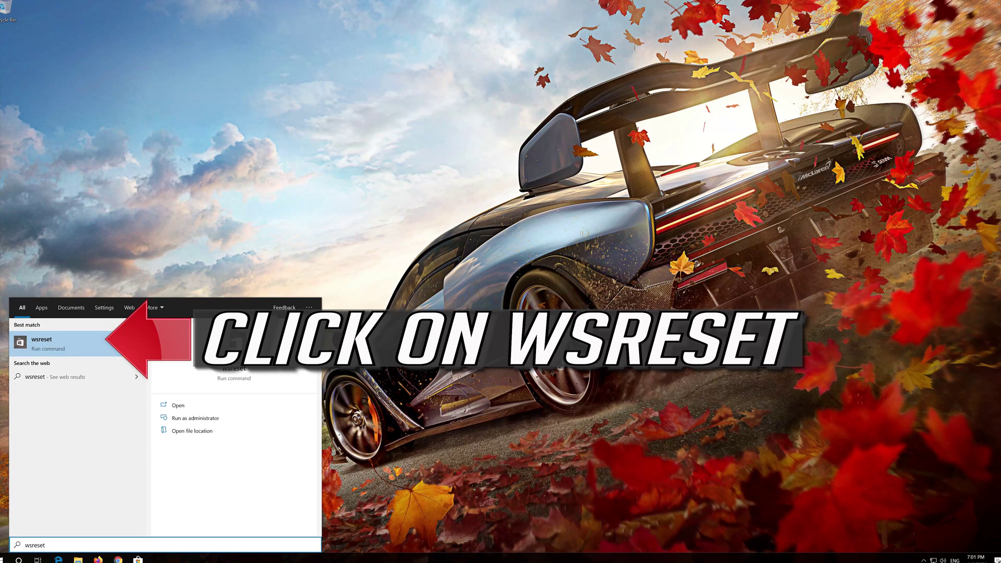
{"action": "left_click", "coordinate": [95, 340]}
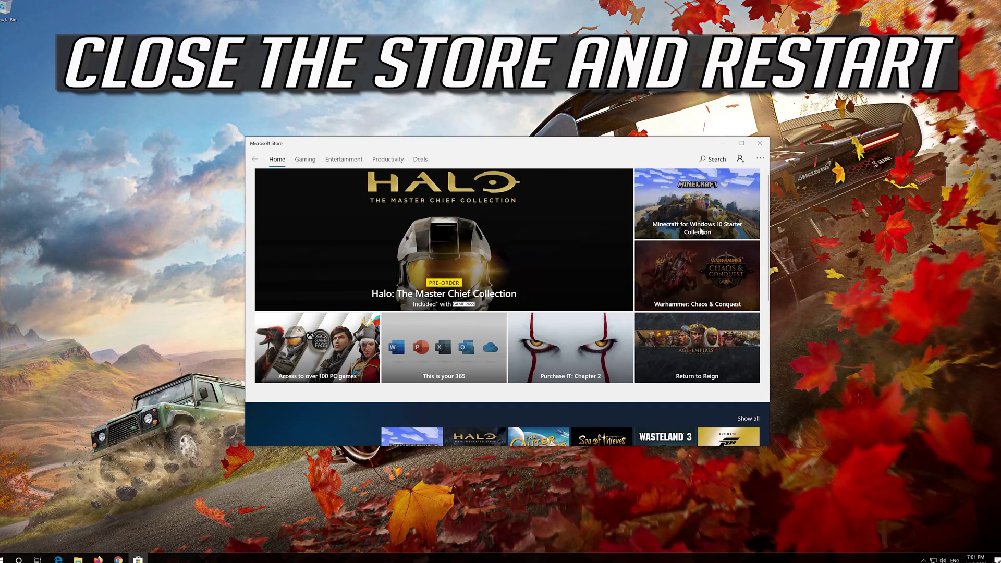
Step: Close the Microsoft Store window and restart the PC from Start's power options
{"action": "left_click", "coordinate": [759, 144]}
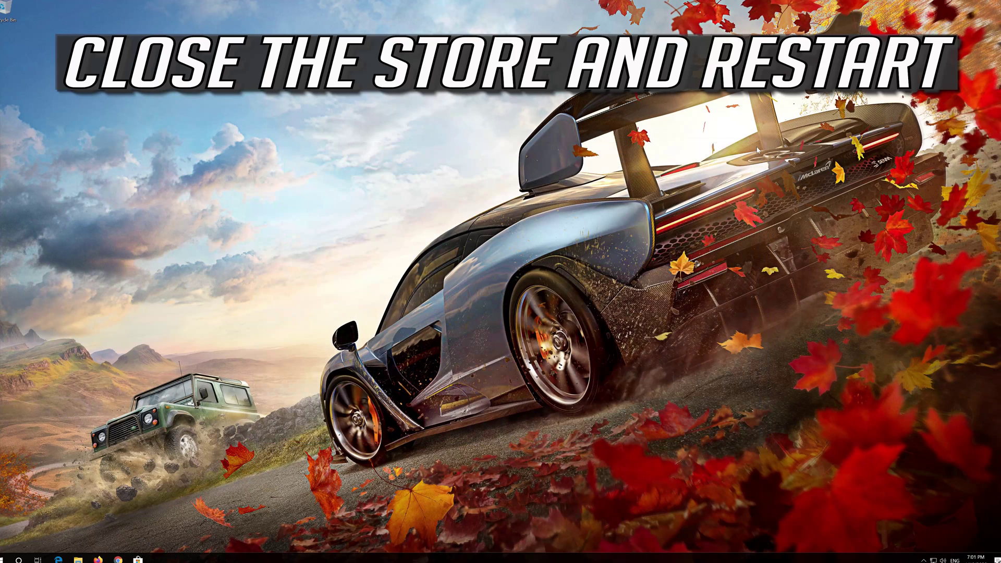
{"action": "left_click", "coordinate": [4, 558]}
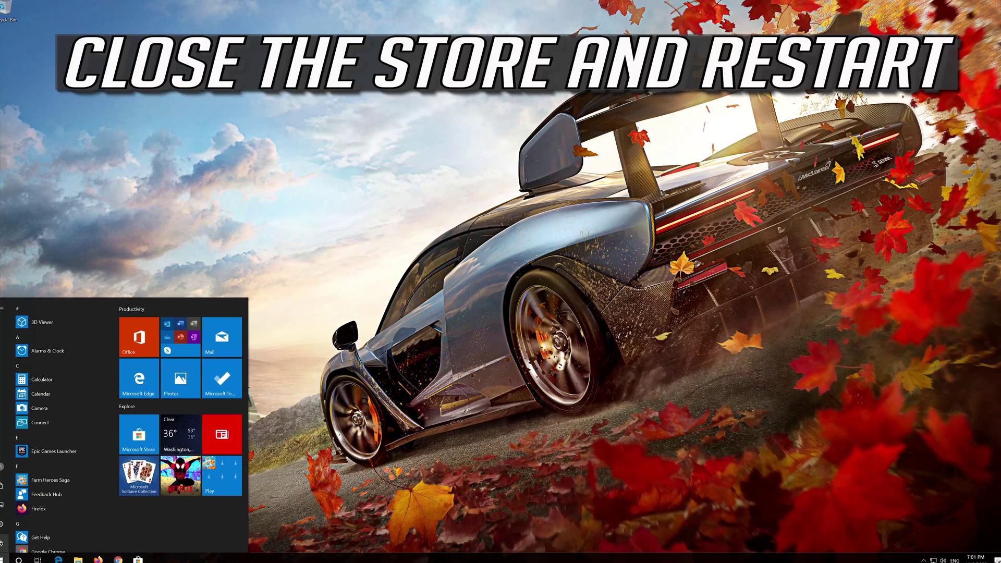
{"action": "left_click", "coordinate": [2, 542]}
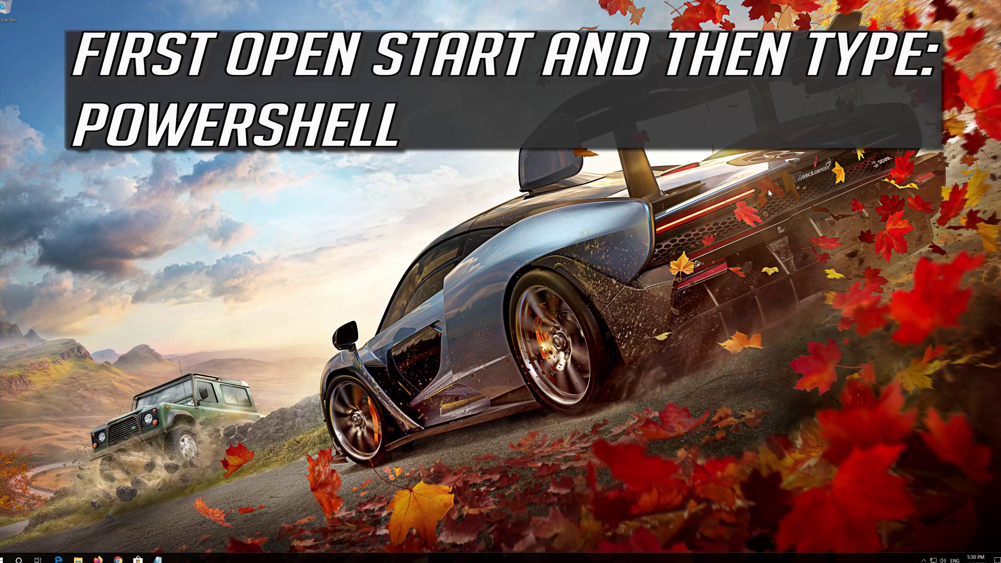
Step: Search Start for 'powershell' and bring up Windows PowerShell's context menu
{"action": "key", "text": "super"}
{"action": "type", "text": "po"}
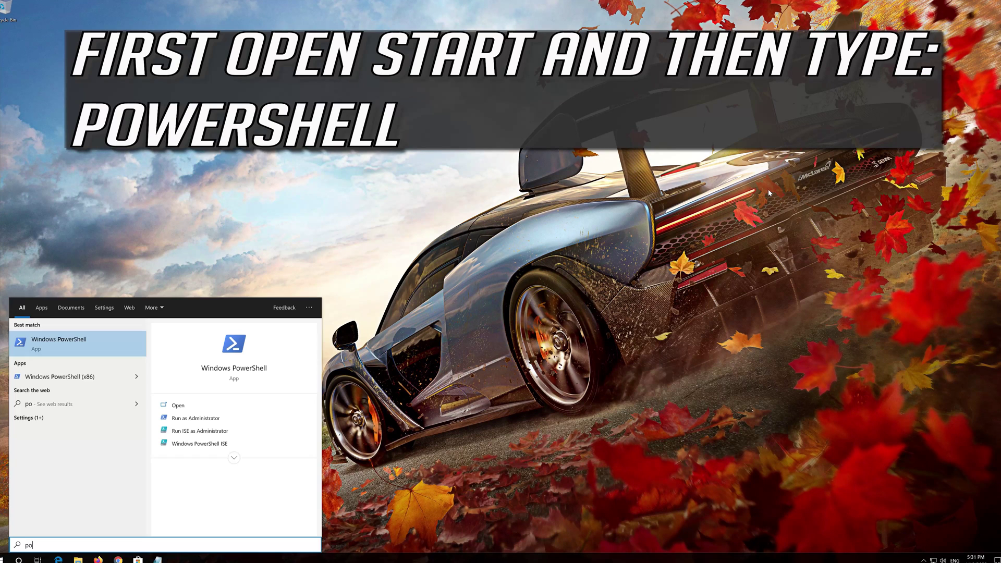
{"action": "type", "text": "wershell"}
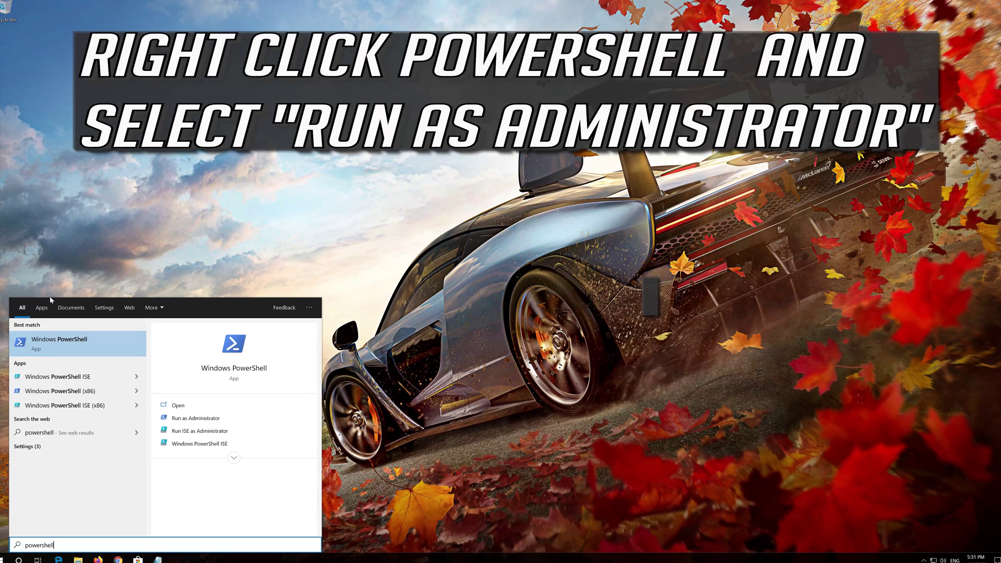
{"action": "right_click", "coordinate": [71, 351]}
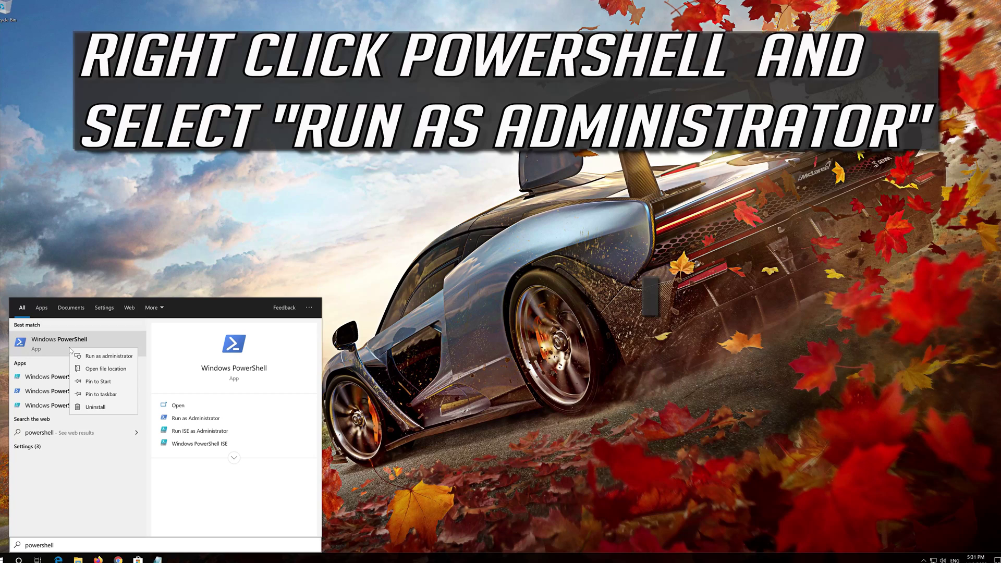
Step: Launch PowerShell as administrator, then copy the whole re-registration script from Notepad
{"action": "left_click", "coordinate": [109, 357]}
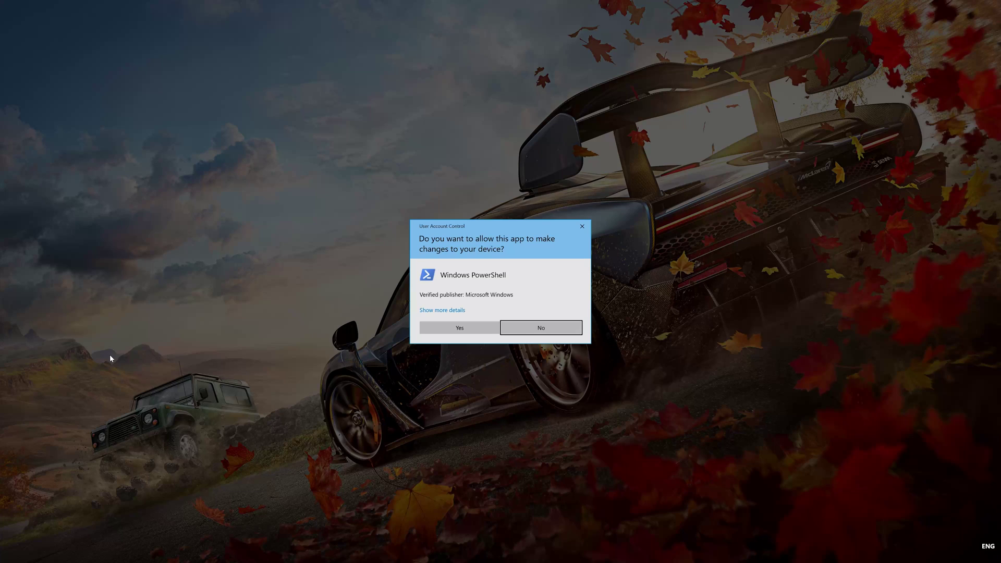
{"action": "left_click", "coordinate": [460, 331]}
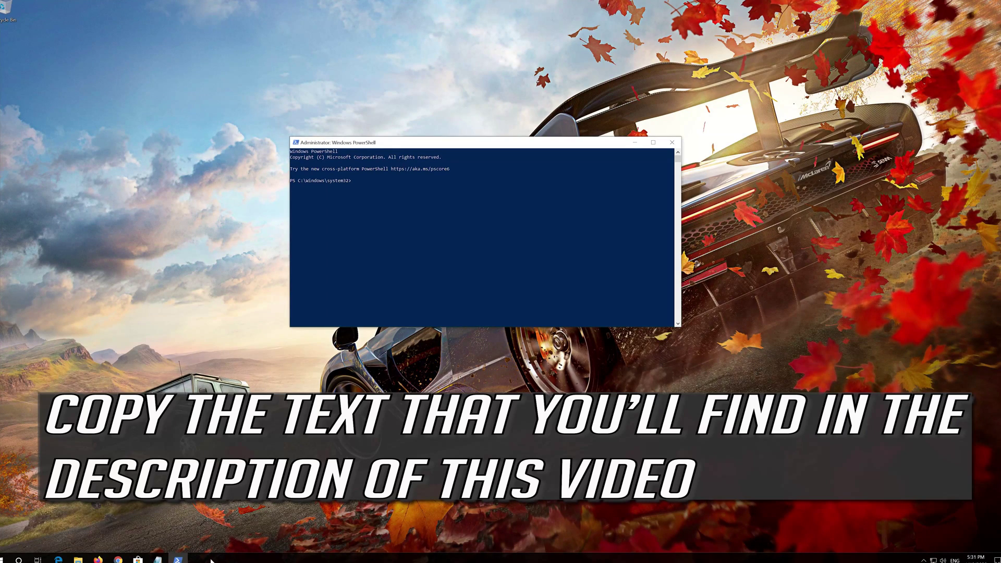
{"action": "left_click", "coordinate": [158, 560]}
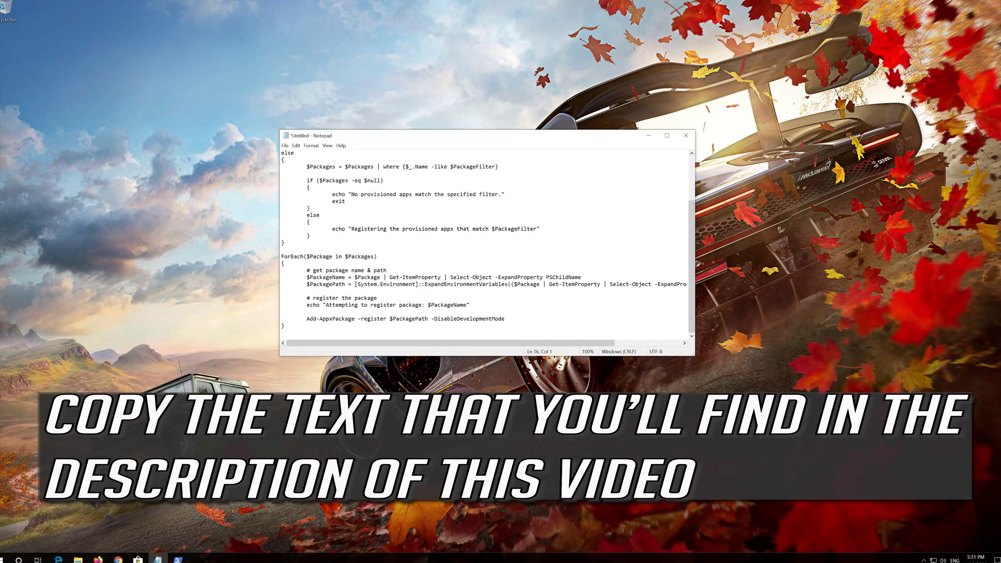
{"action": "left_click_drag", "start_coordinate": [286, 326], "coordinate": [249, 151]}
{"action": "scroll", "coordinate": [280, 313], "scroll_direction": "up", "scroll_amount": 3}
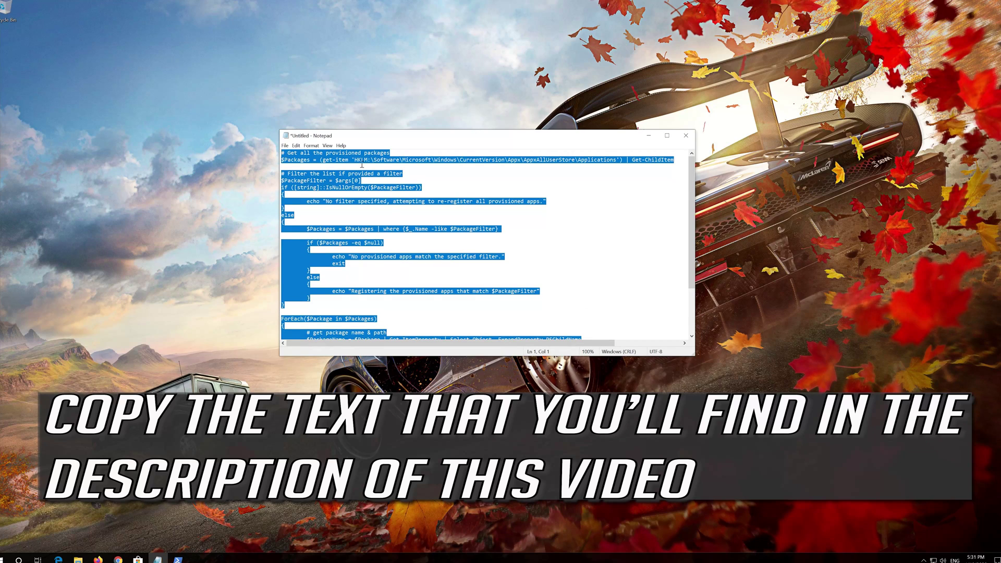
{"action": "right_click", "coordinate": [379, 166]}
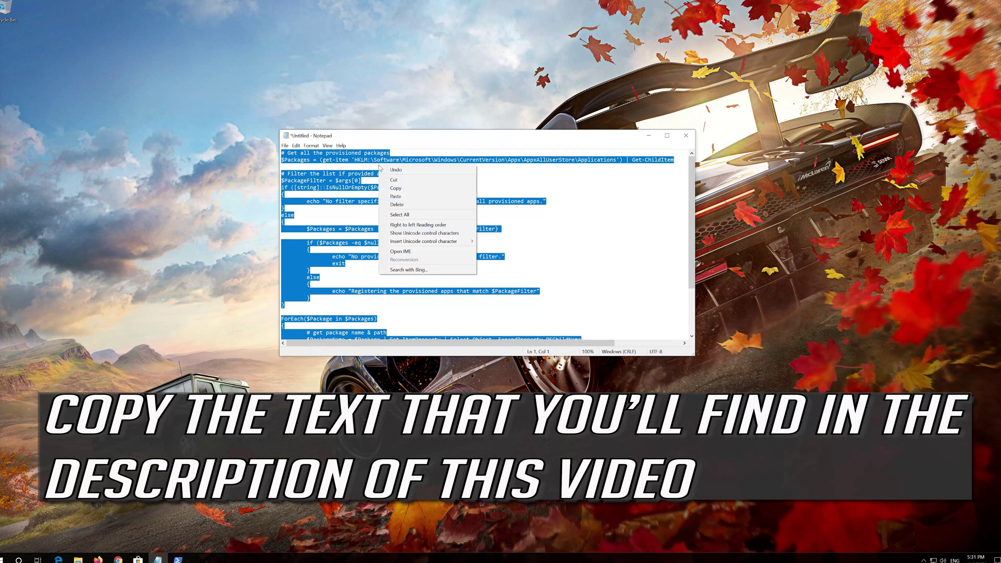
{"action": "left_click", "coordinate": [395, 189]}
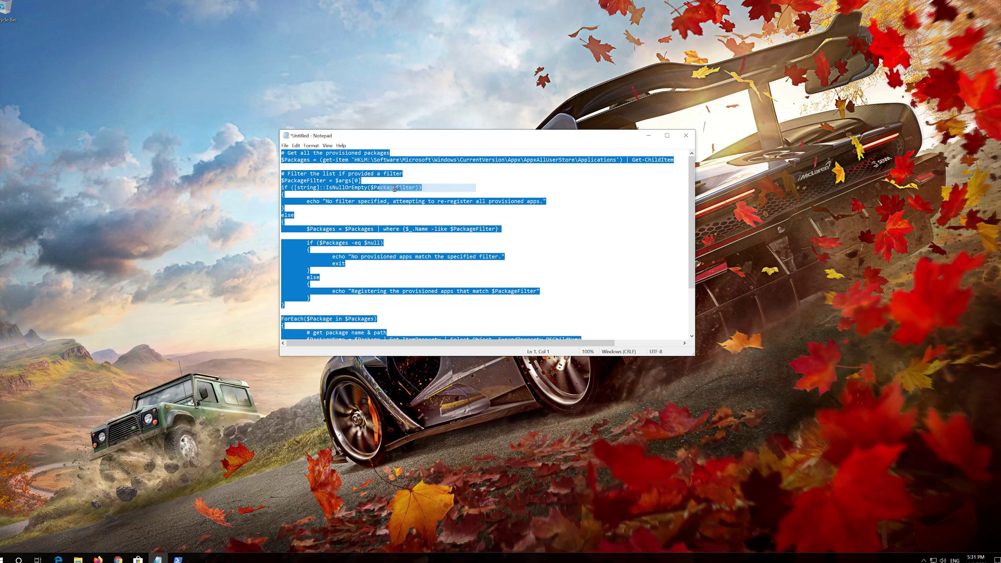
Step: Paste the re-registration script into the PowerShell console via Edit > Paste and run it
{"action": "left_click", "coordinate": [653, 137]}
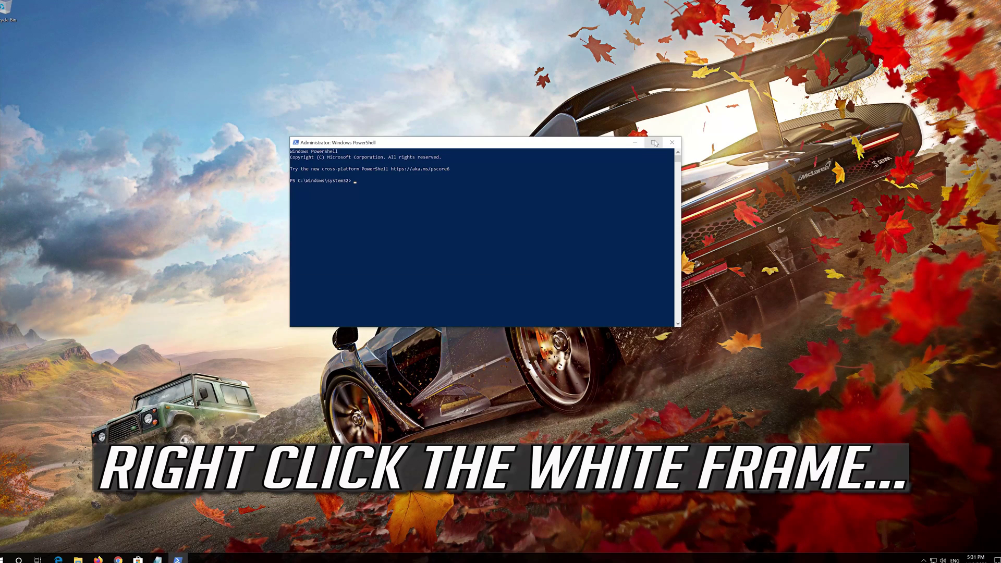
{"action": "right_click", "coordinate": [467, 142]}
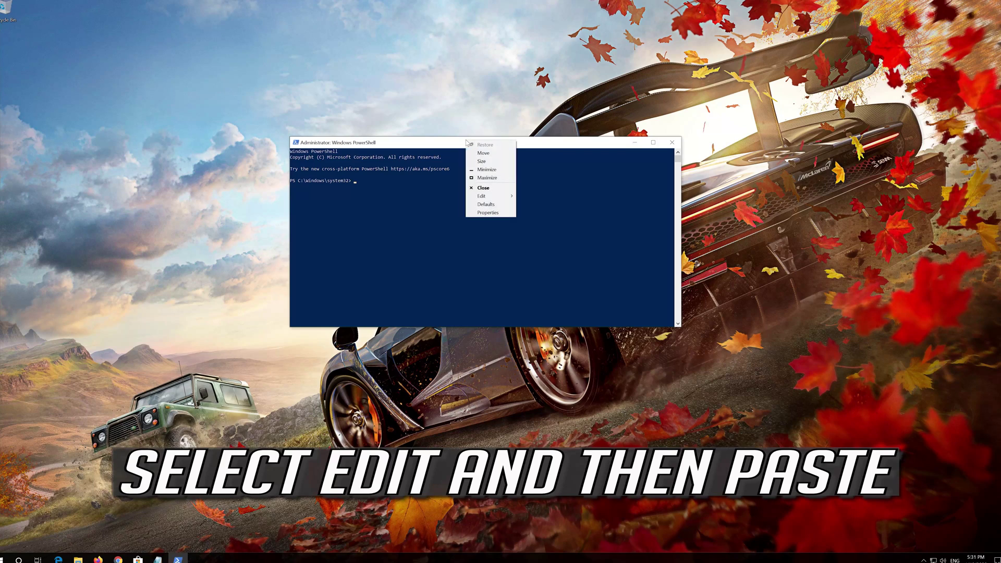
{"action": "left_click", "coordinate": [482, 196]}
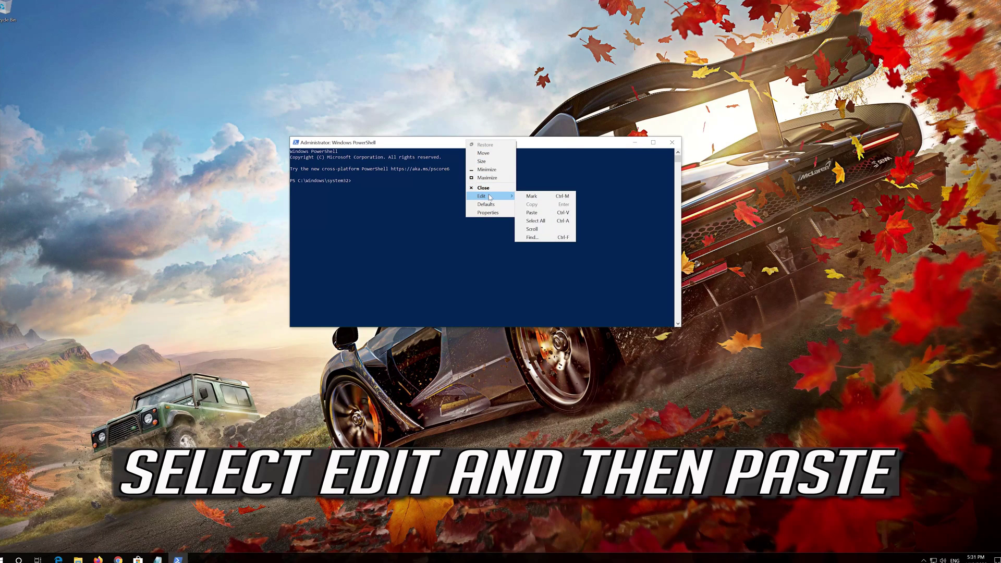
{"action": "left_click", "coordinate": [552, 213]}
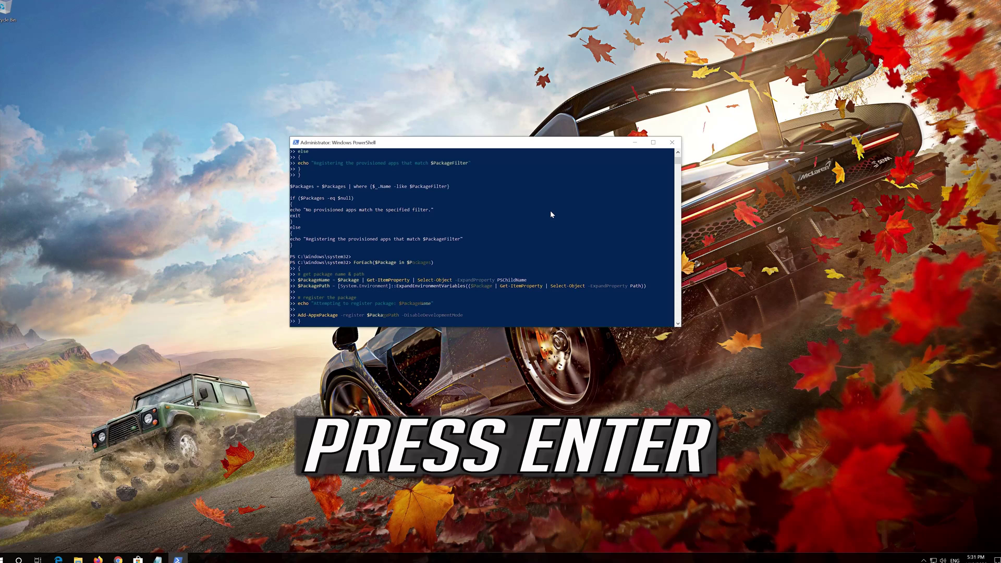
{"action": "key", "text": "Return"}
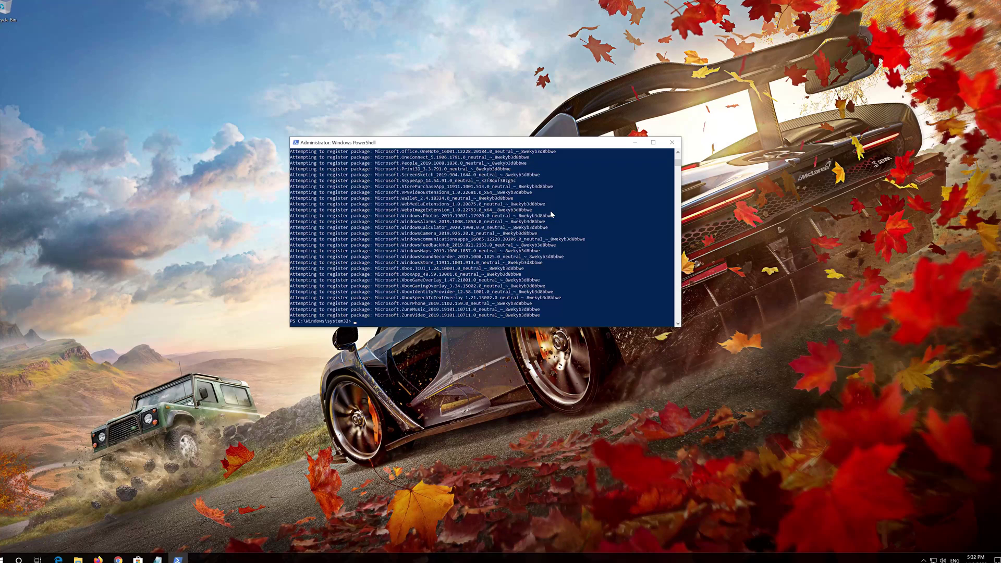
Step: Exit PowerShell with the exit command and restart the PC from the Start menu
{"action": "type", "text": "exit"}
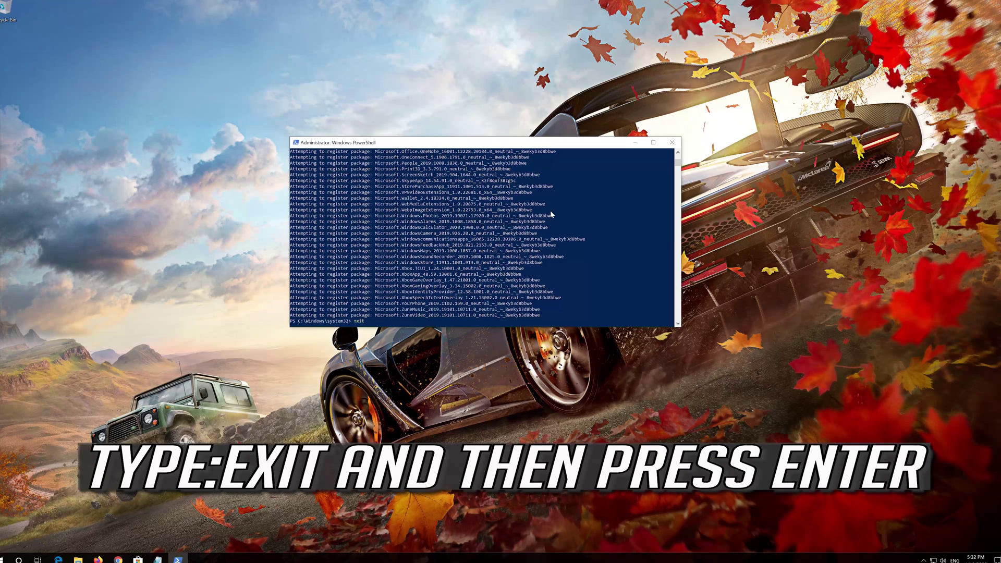
{"action": "key", "text": "Return"}
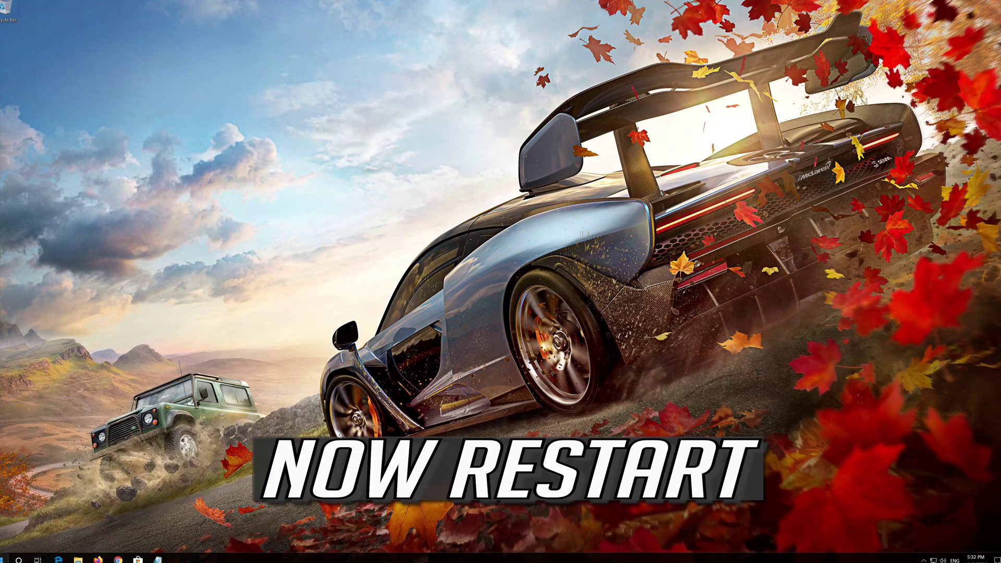
{"action": "left_click", "coordinate": [6, 558]}
{"action": "mouse_move", "coordinate": [3, 543]}
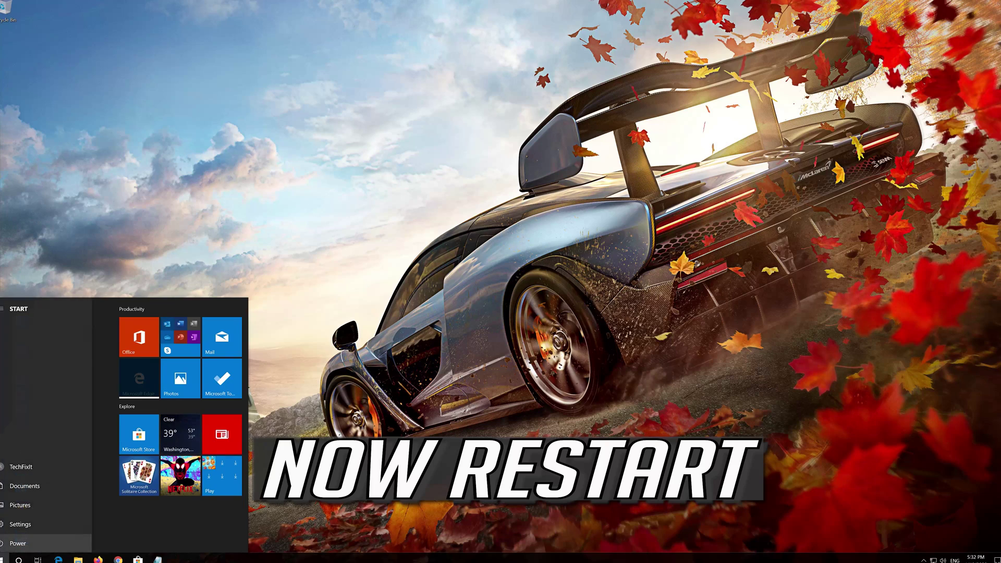
{"action": "left_click", "coordinate": [10, 543]}
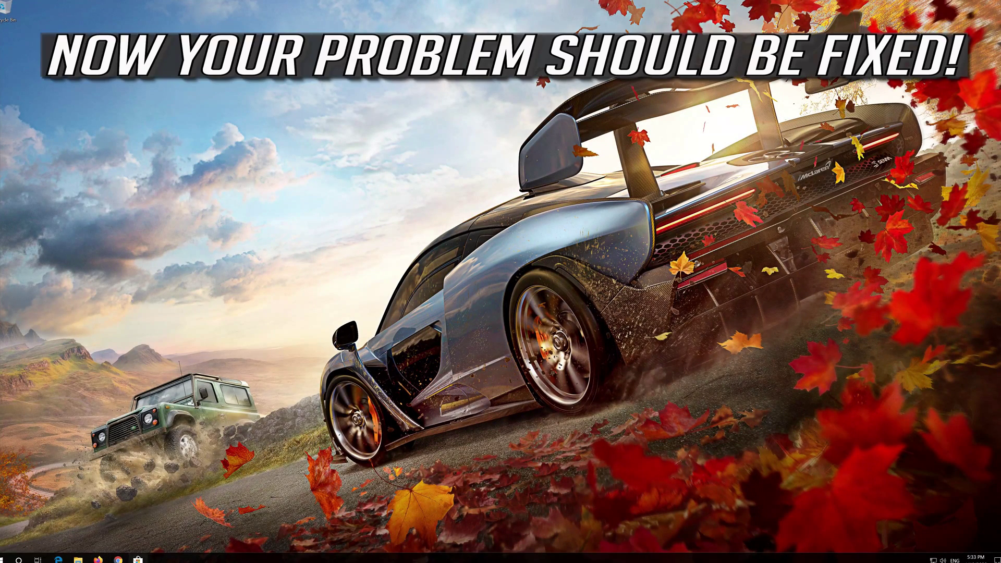
Step: Open the Microsoft Store to check it, then load microsoft.com/software-download/windows10 in Chrome
{"action": "left_click", "coordinate": [137, 559]}
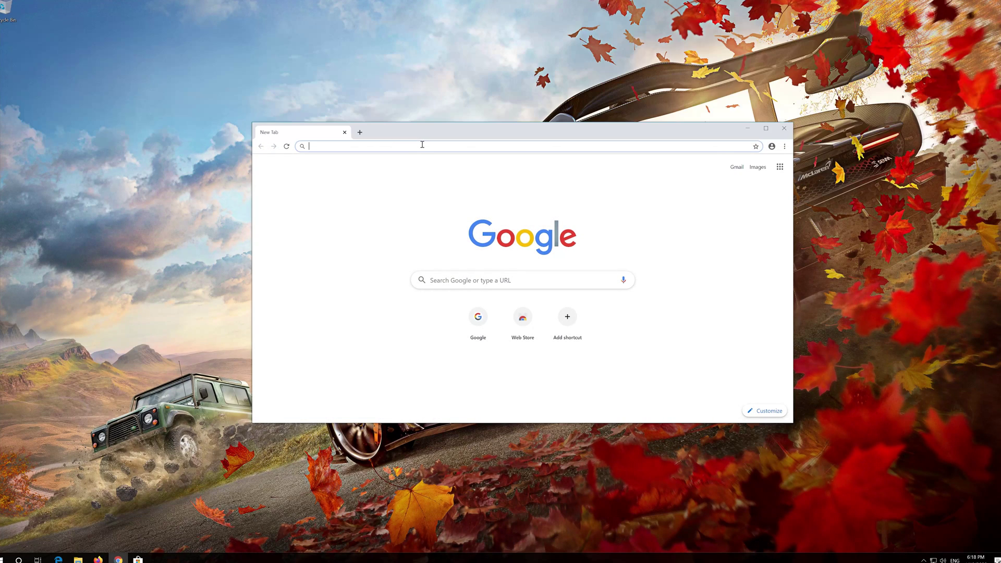
{"action": "key", "text": "ctrl+v"}
{"action": "key", "text": "Return"}
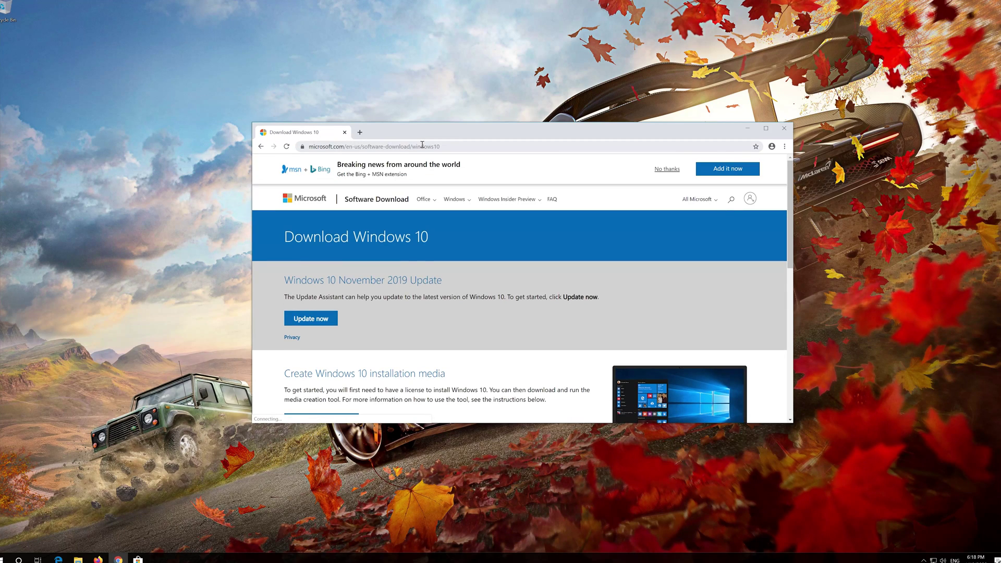
Step: Download the Media Creation Tool with Download tool now, then close Chrome
{"action": "scroll", "coordinate": [486, 309], "scroll_direction": "down", "scroll_amount": 1}
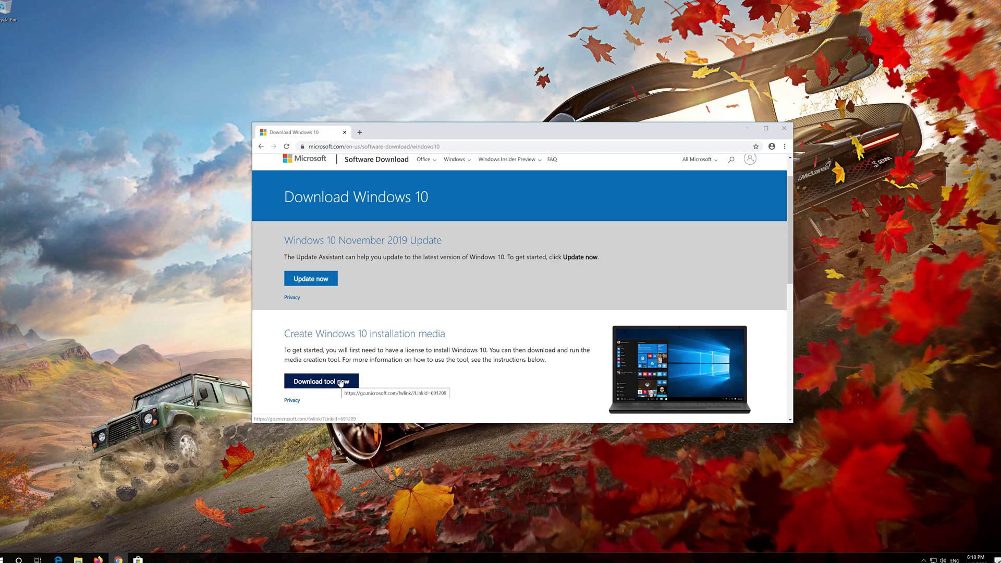
{"action": "left_click", "coordinate": [342, 383]}
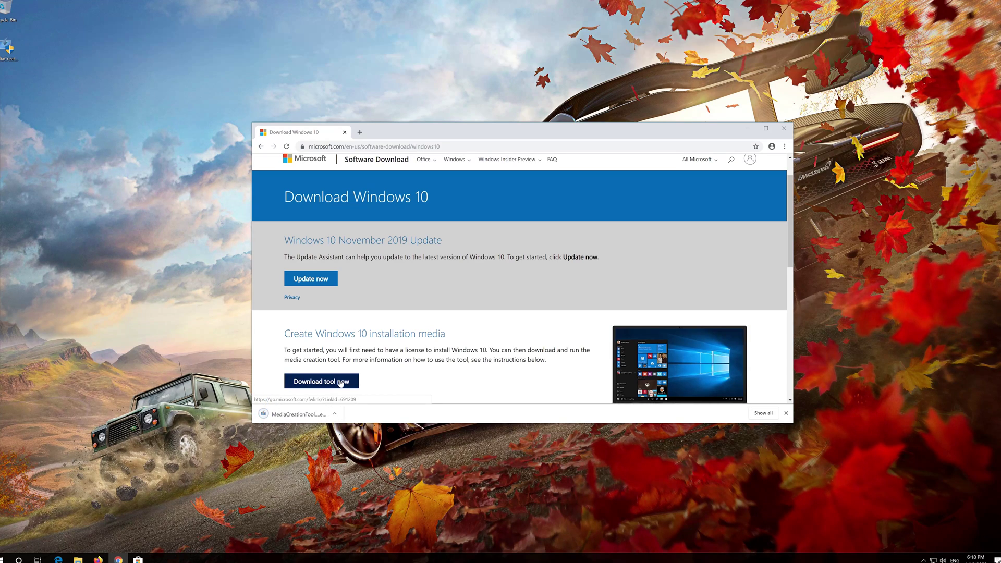
{"action": "left_click", "coordinate": [785, 129]}
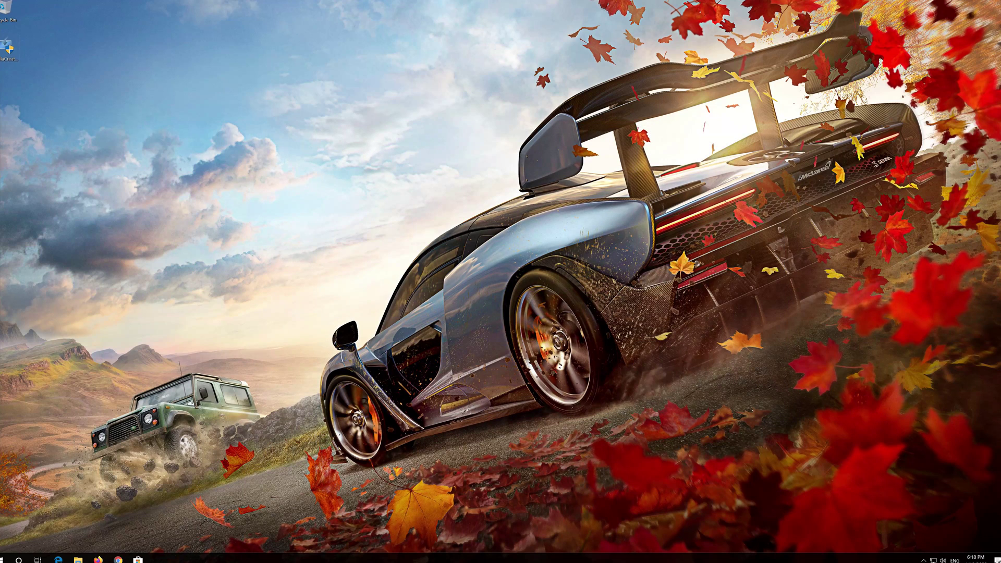
Step: Run MediaCreationTool from the desktop, approve UAC, accept the license and proceed with Upgrade this PC now
{"action": "double_click", "coordinate": [6, 52]}
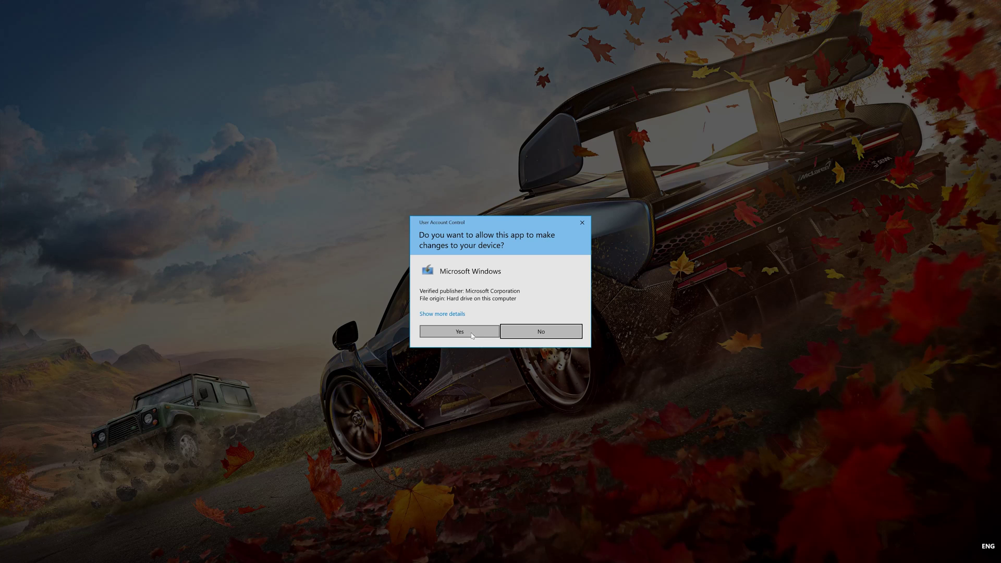
{"action": "left_click", "coordinate": [460, 332]}
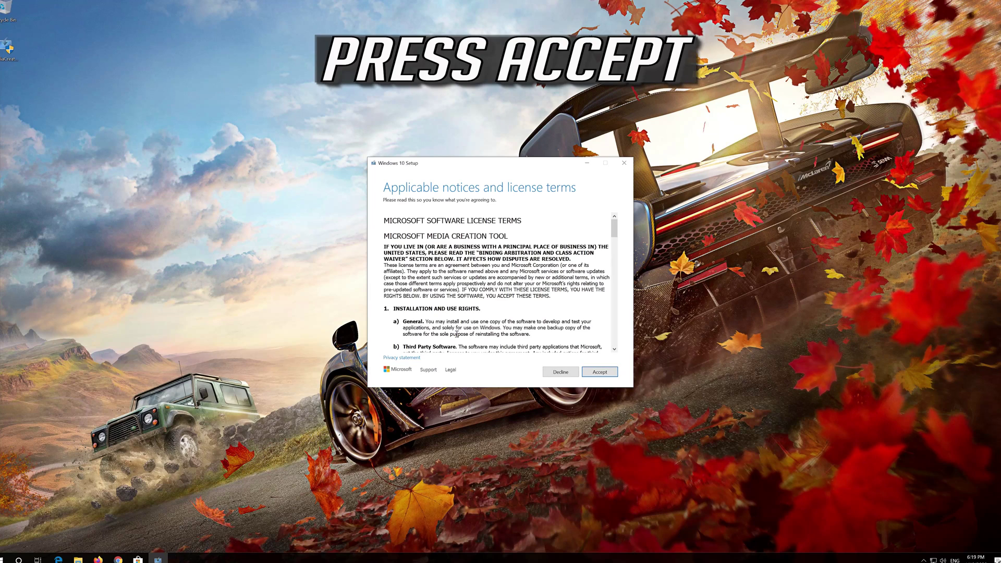
{"action": "left_click", "coordinate": [614, 372]}
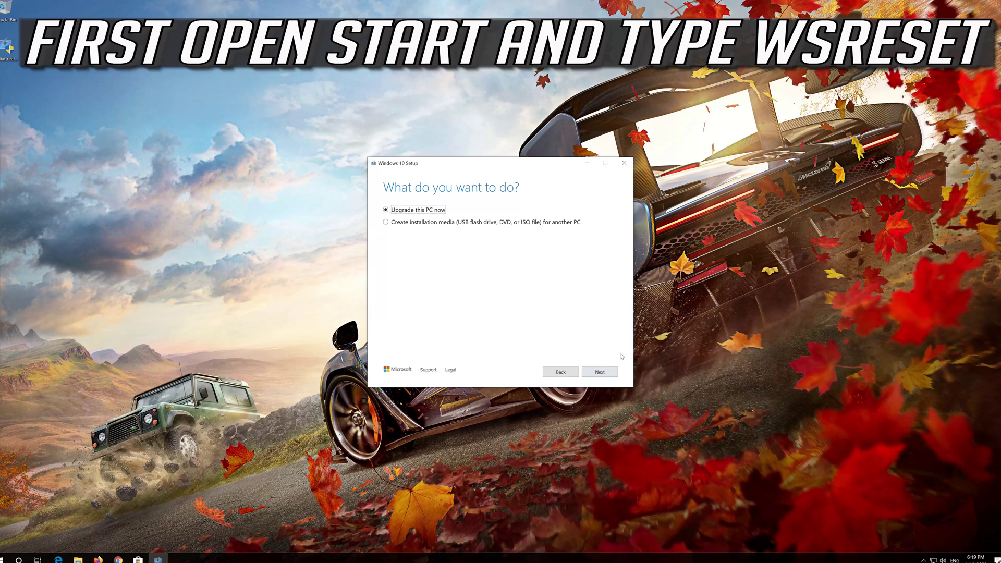
{"action": "left_click", "coordinate": [598, 379]}
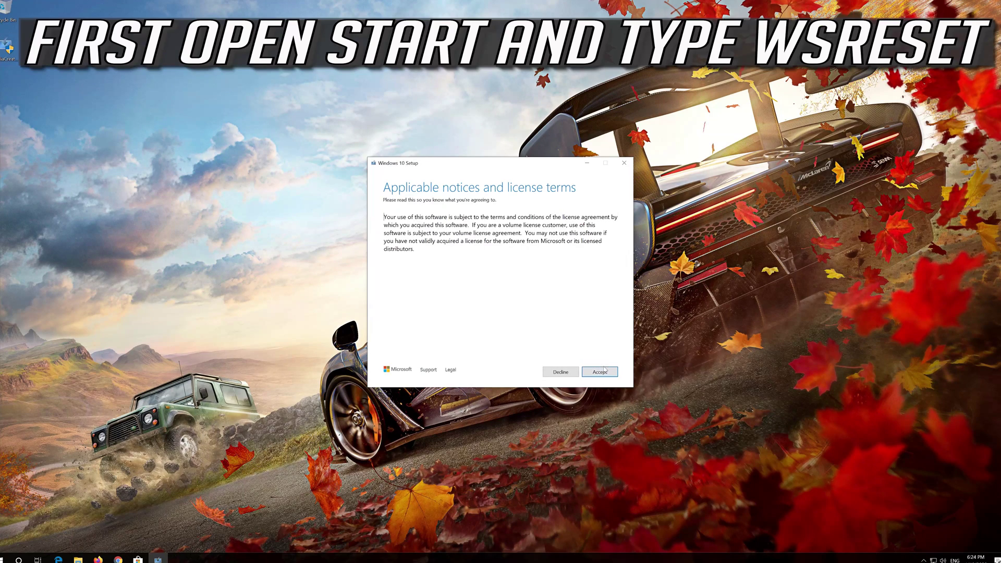
Step: Accept the Windows license terms and install Windows 10, keeping personal files and apps
{"action": "left_click", "coordinate": [604, 371]}
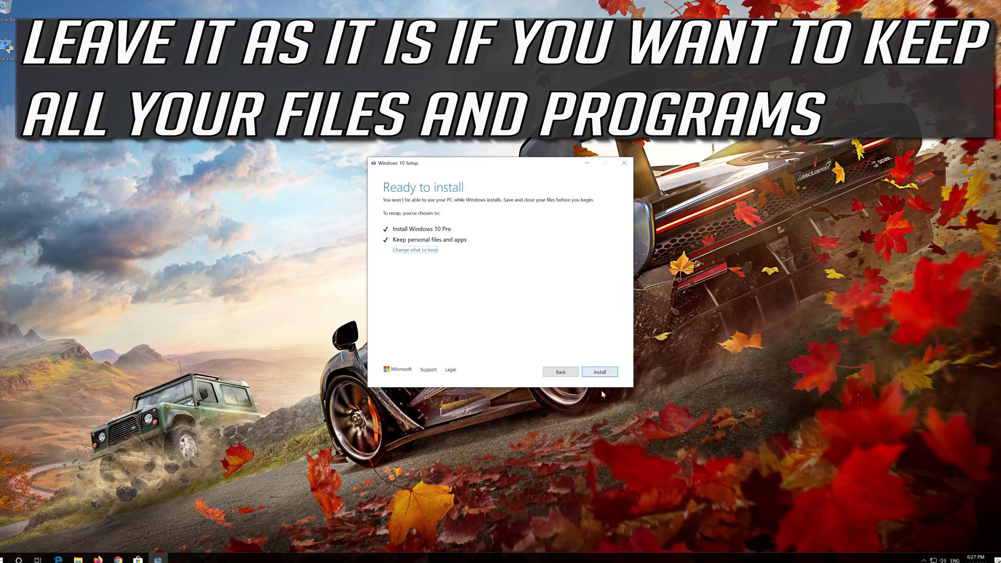
{"action": "left_click", "coordinate": [599, 375]}
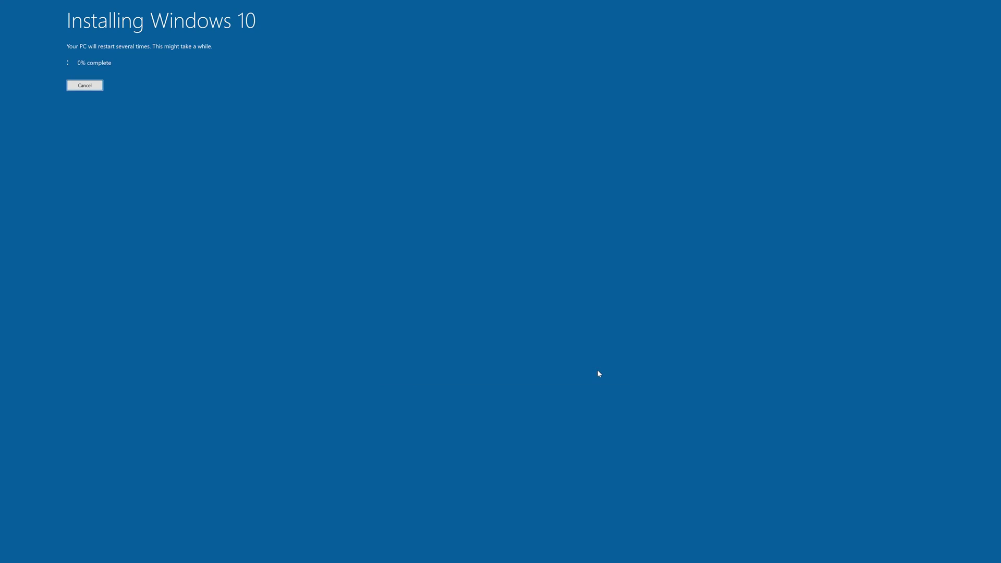